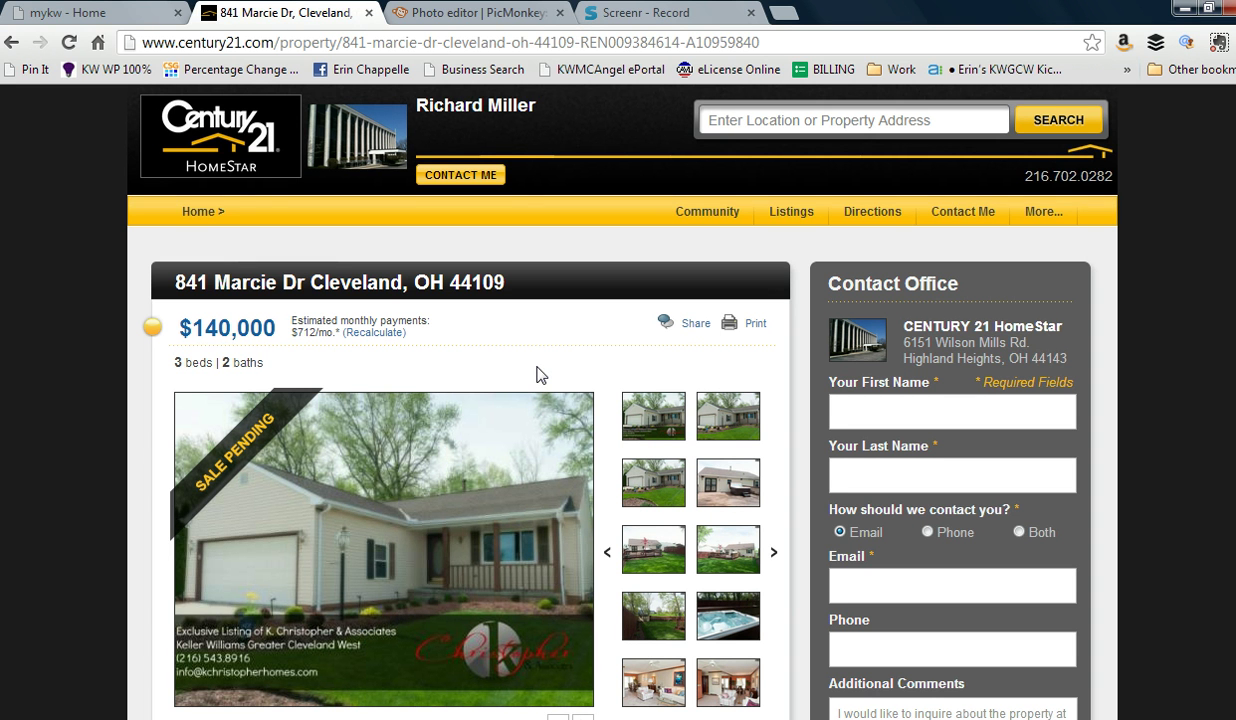
# - Switch Chrome from the Century 21 Marcie Dr listing to the PicMonkey photo editor tab
pyautogui.click(505, 18)
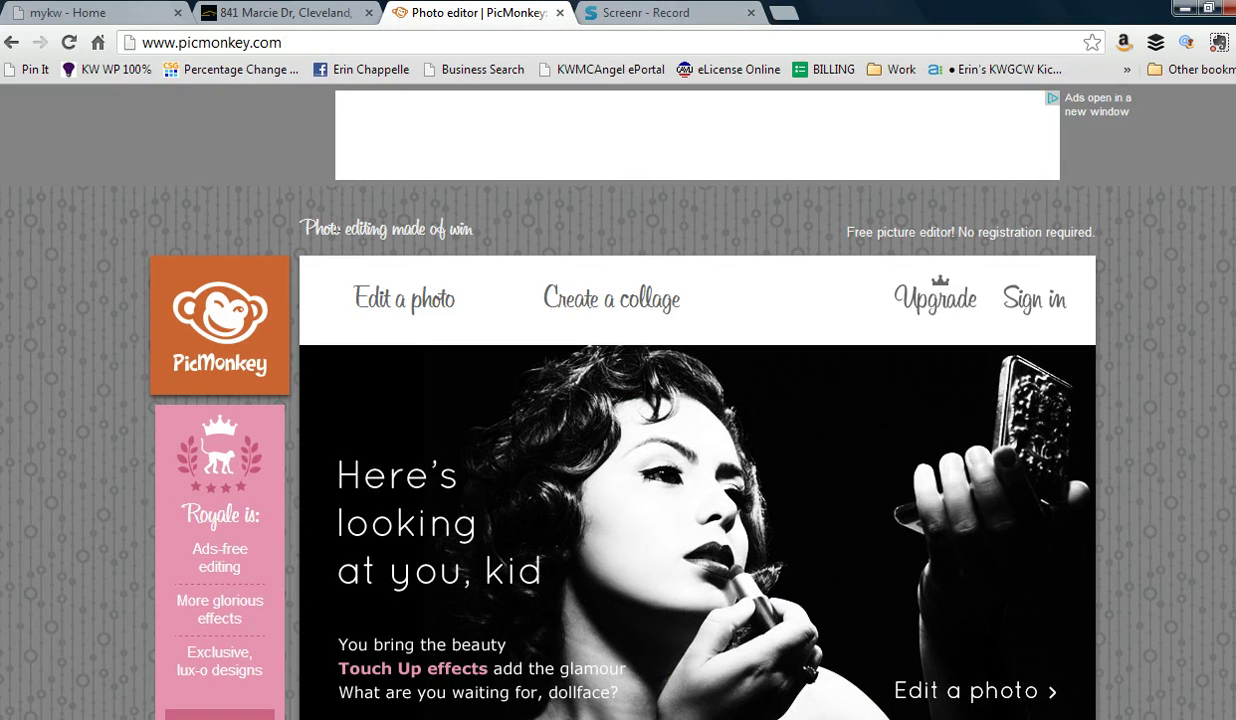
# - Open the 'house sample' photo from the Desktop in the editor and show the Frames list
pyautogui.moveTo(361, 282)
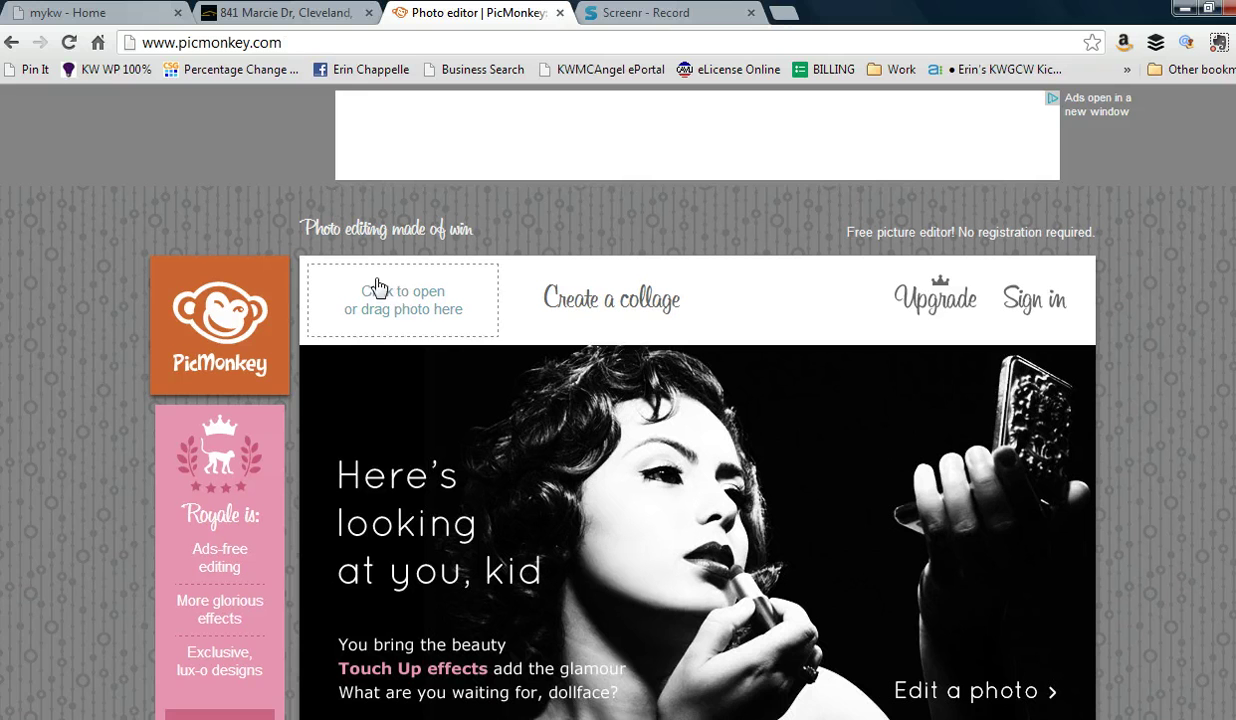
pyautogui.click(398, 300)
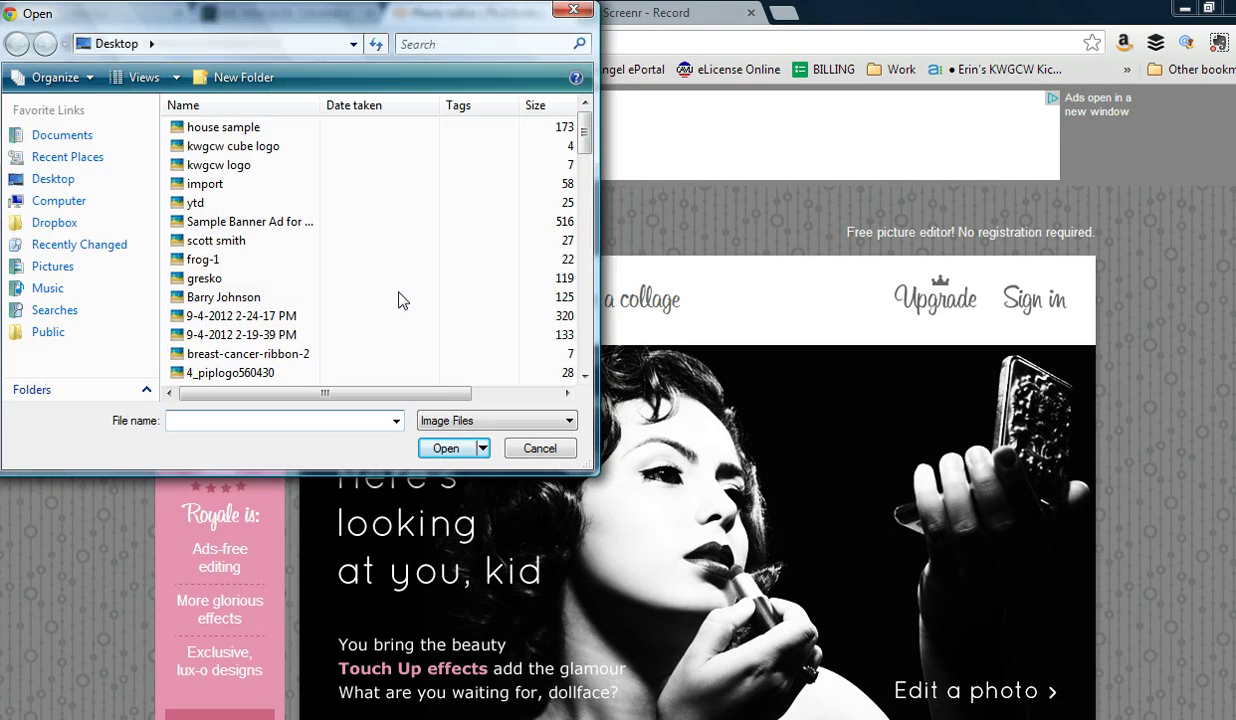
pyautogui.click(259, 130)
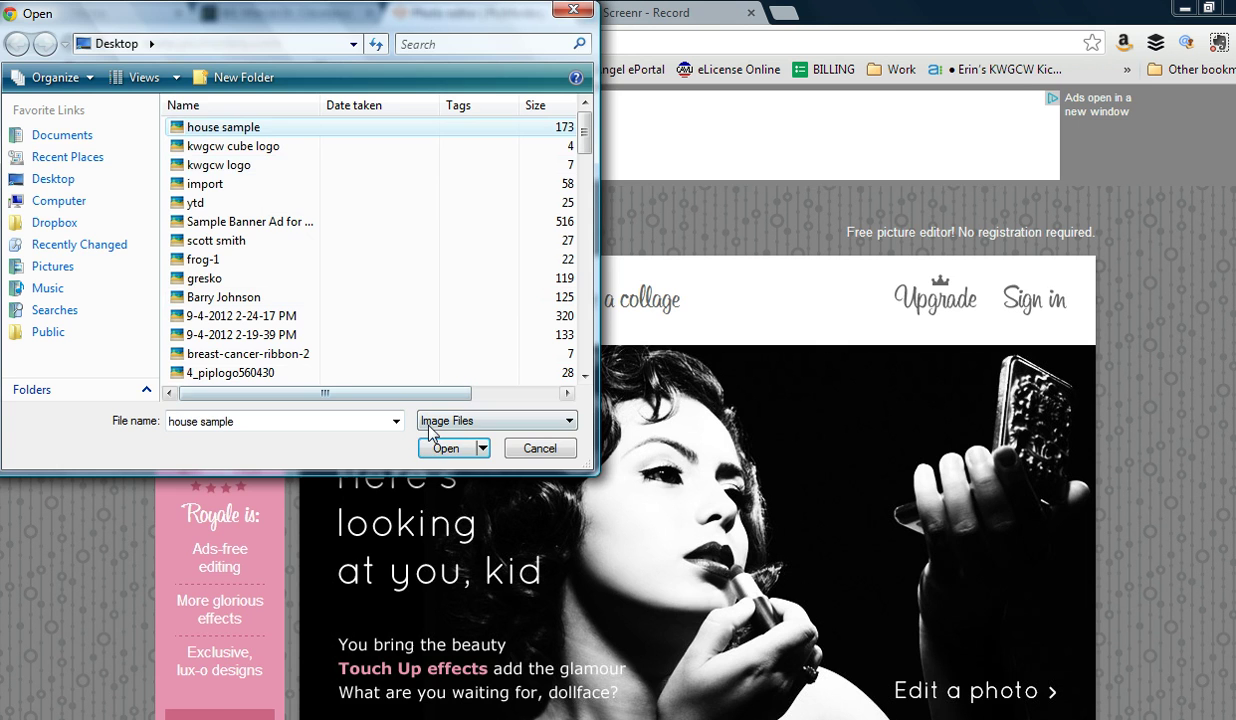
pyautogui.click(445, 450)
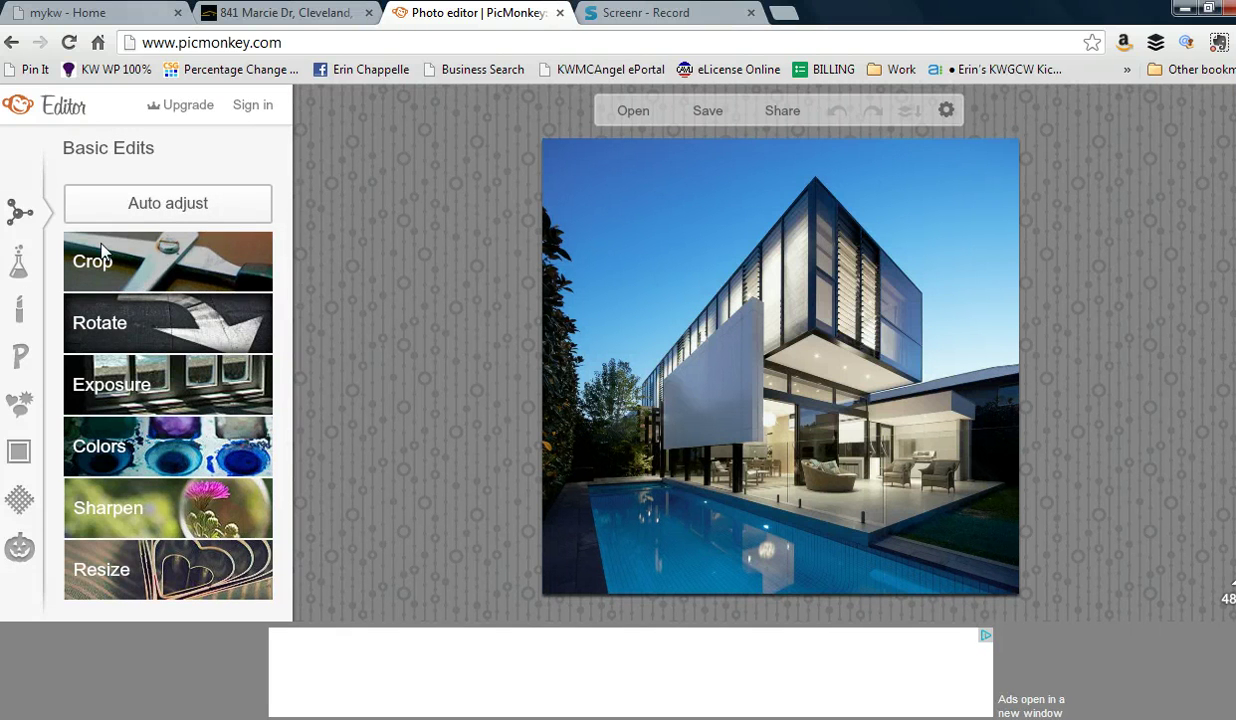
pyautogui.click(18, 452)
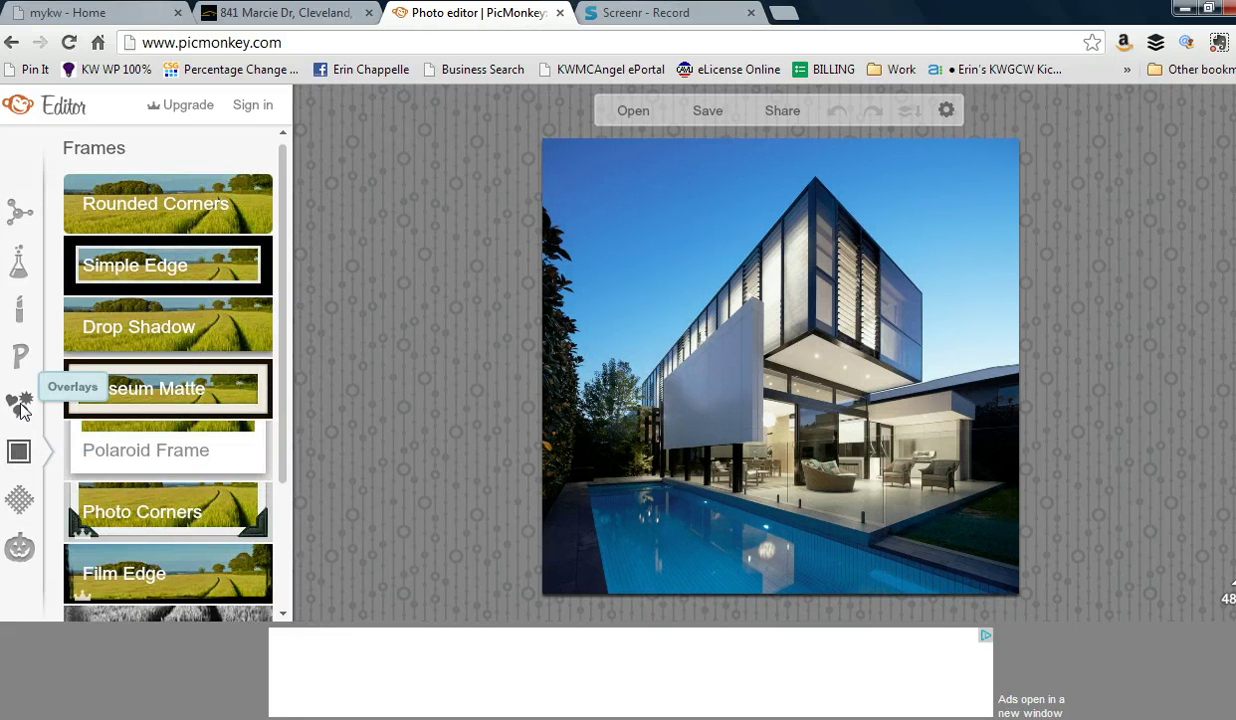
# - Add a black Geometric rectangle overlay and stretch it across the photo's bottom as a banner
pyautogui.click(20, 405)
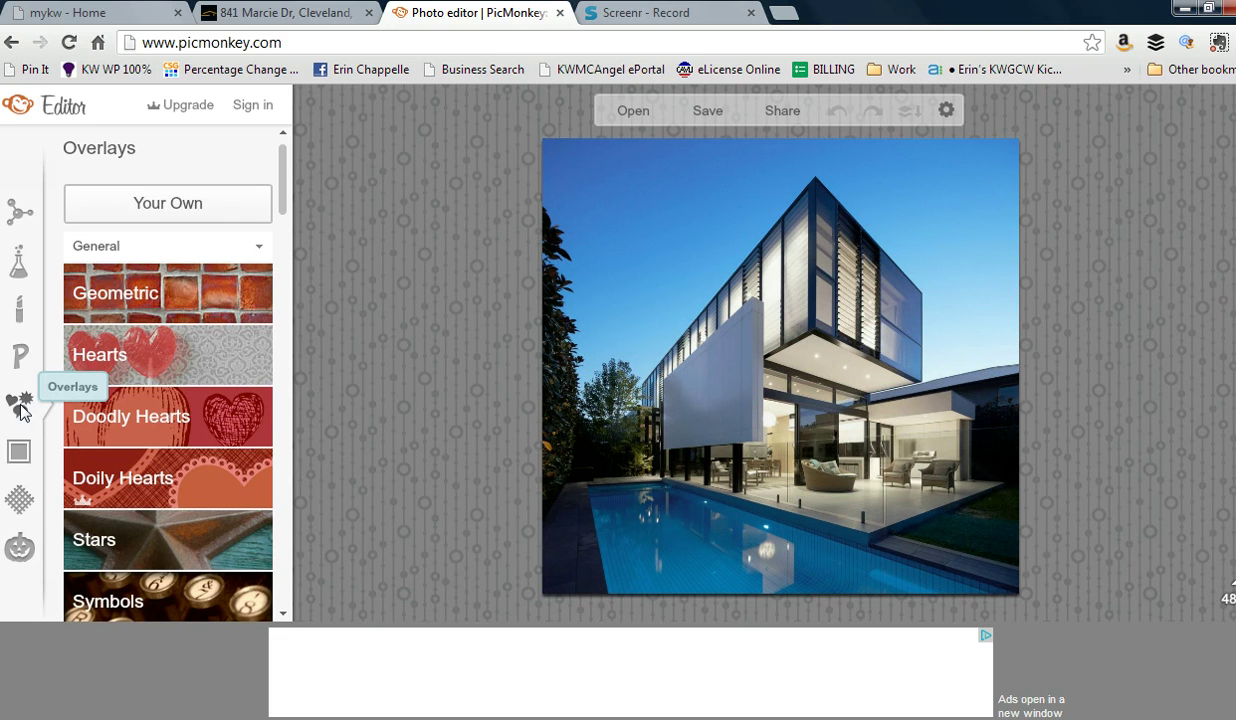
pyautogui.click(153, 293)
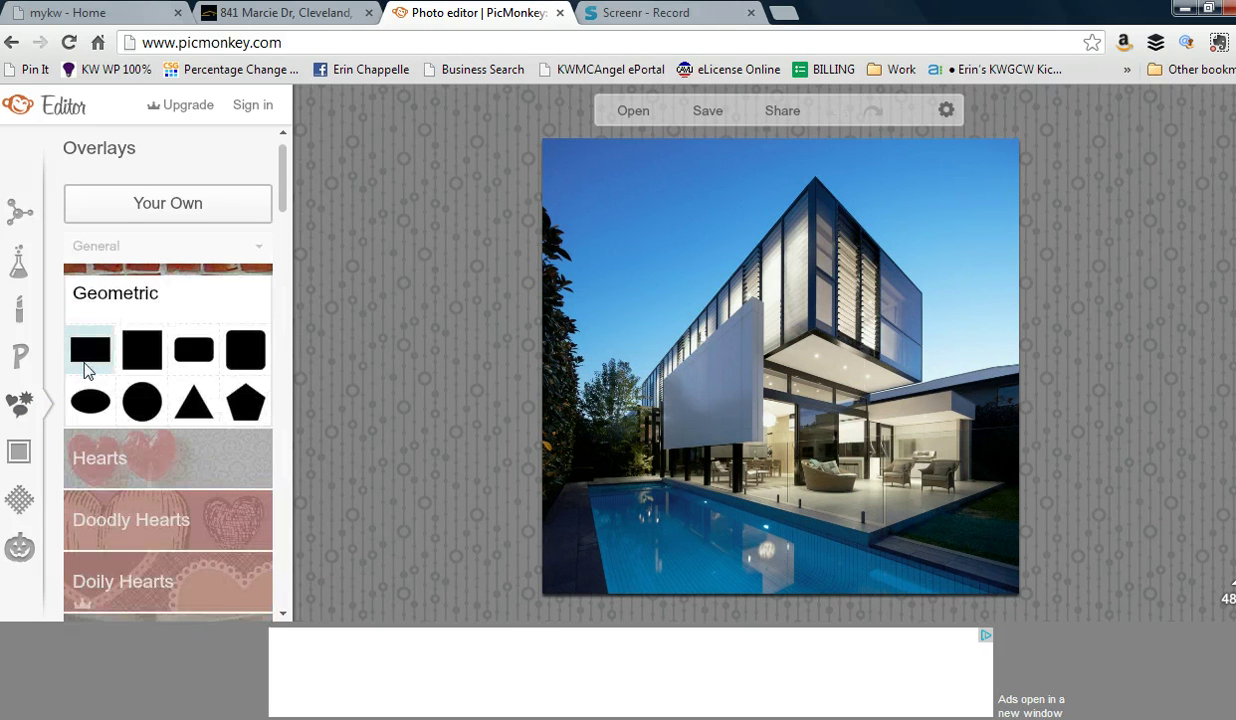
pyautogui.click(87, 370)
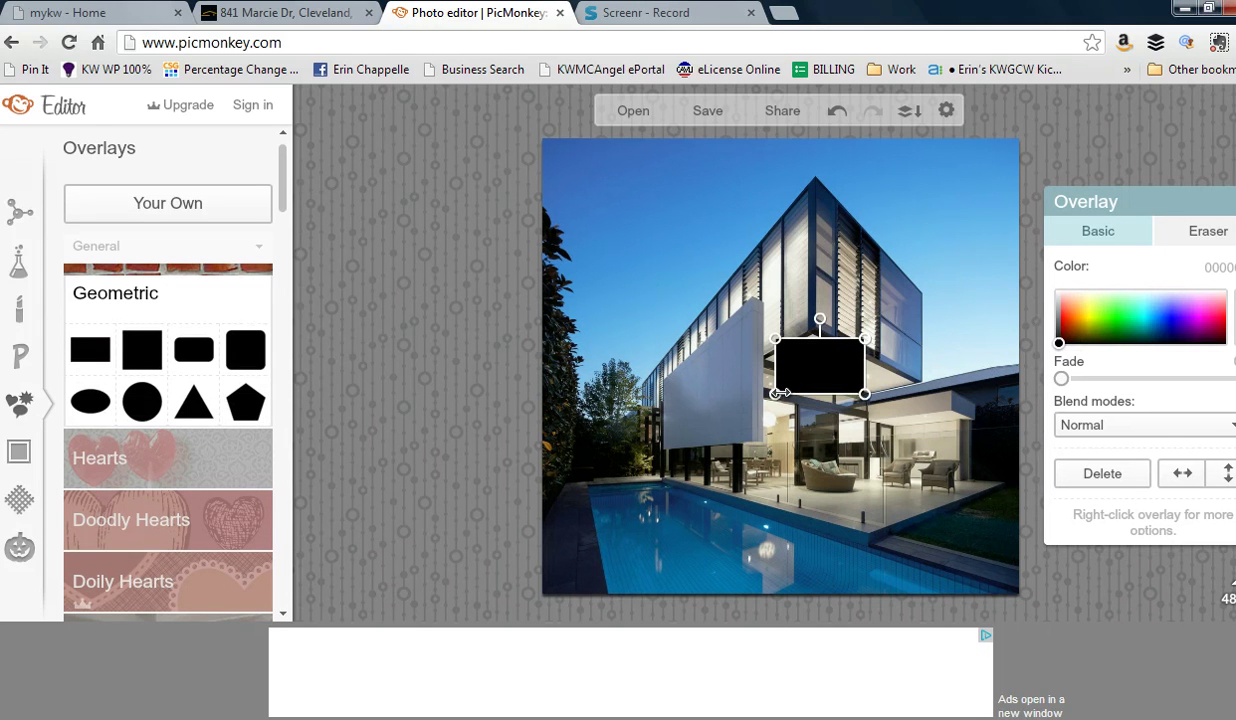
pyautogui.moveTo(797, 359); pyautogui.dragTo(657, 464)
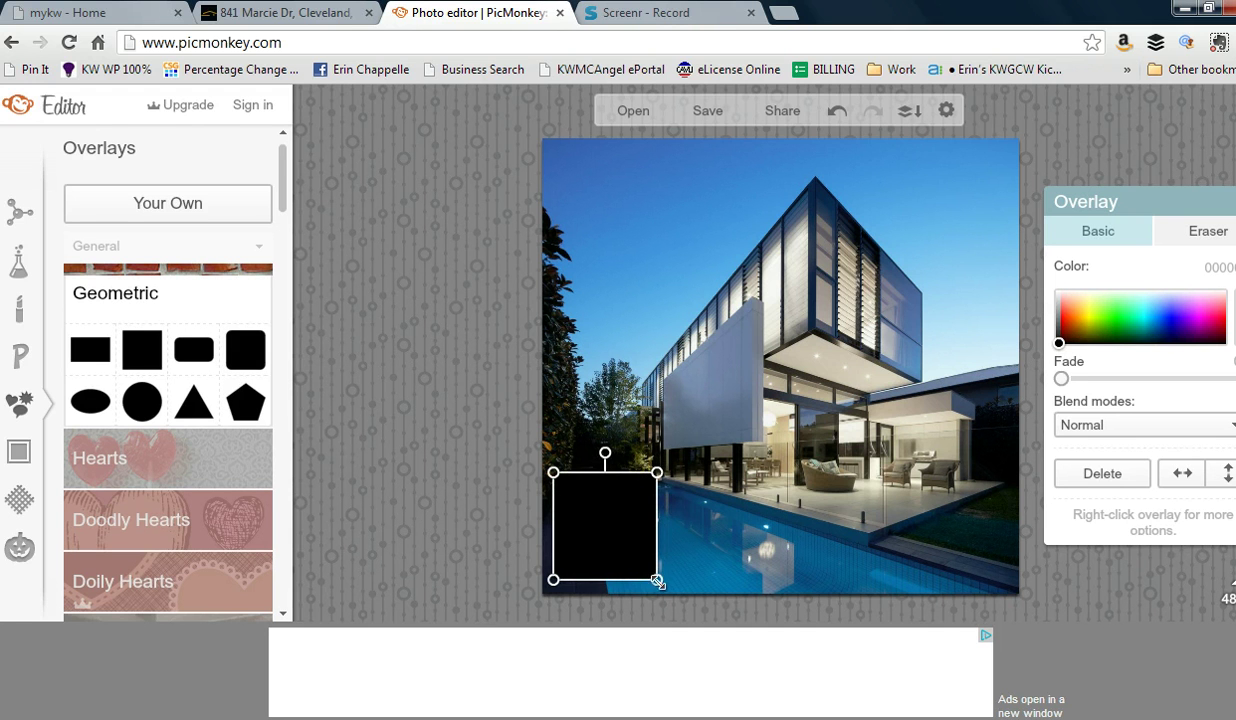
pyautogui.moveTo(656, 578); pyautogui.dragTo(1013, 590)
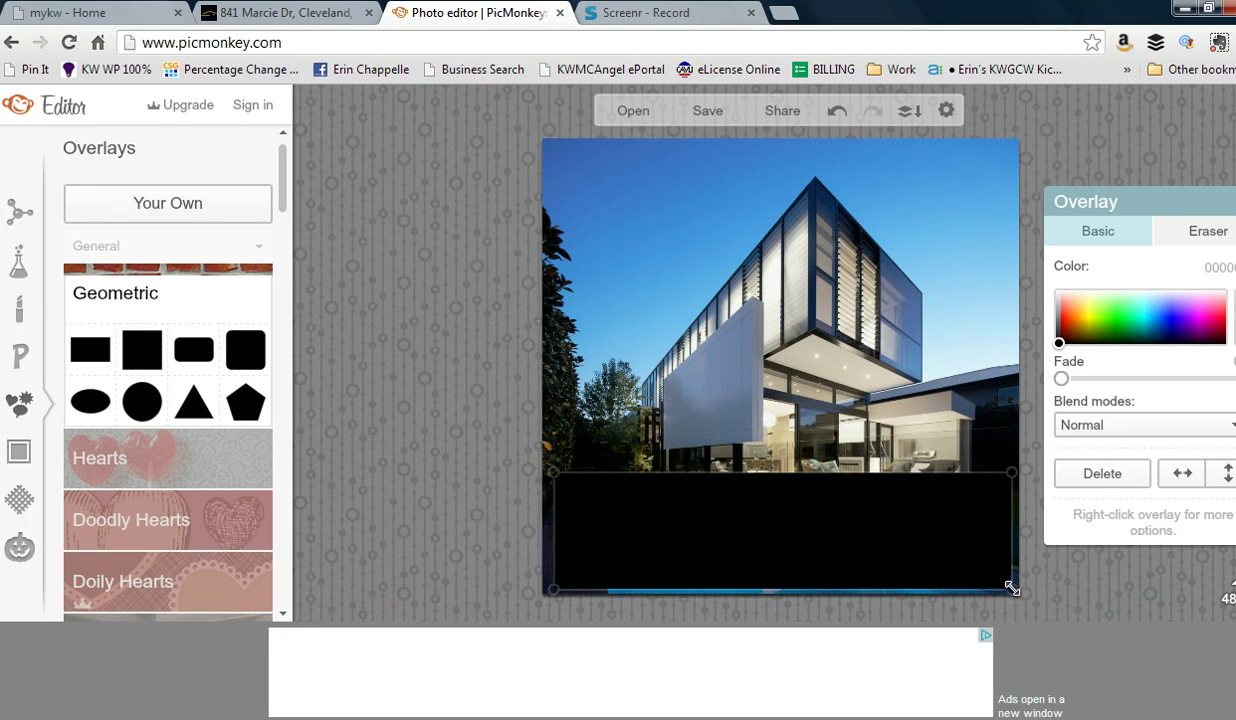
pyautogui.moveTo(1012, 588); pyautogui.dragTo(1012, 589)
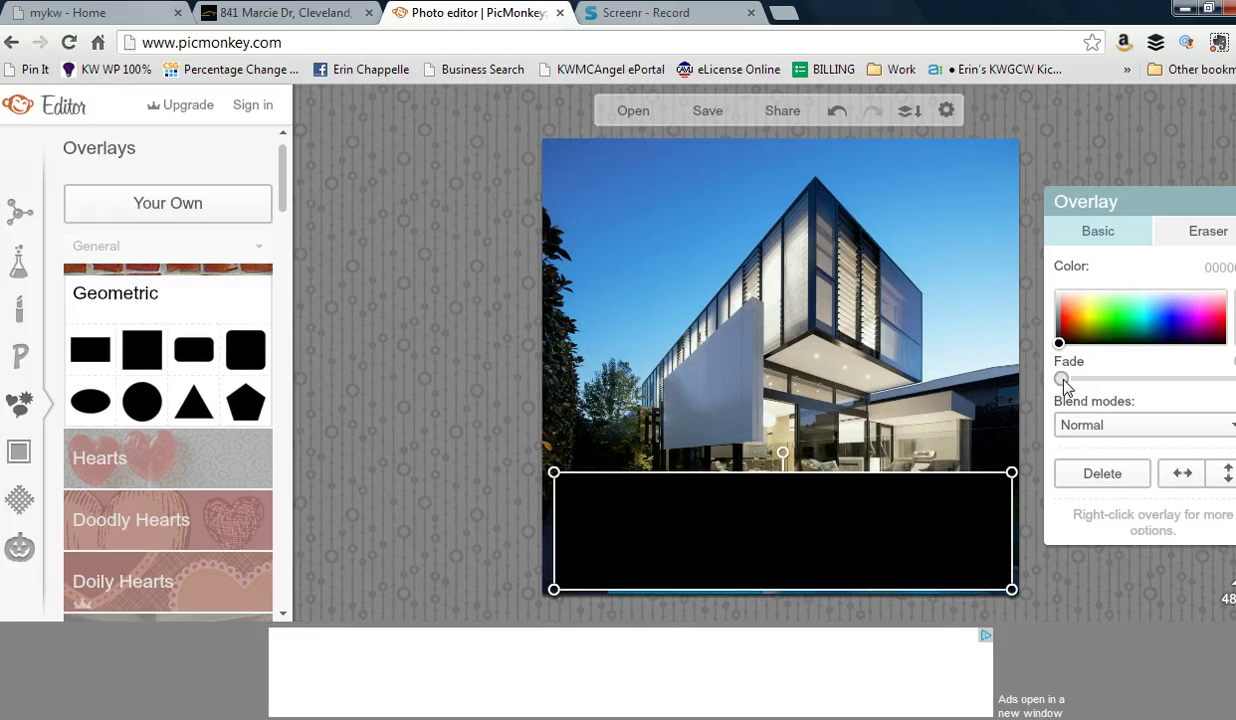
# - Set the black bar's Fade to about 48 so the pool shows through
pyautogui.moveTo(1064, 387); pyautogui.dragTo(1153, 394)
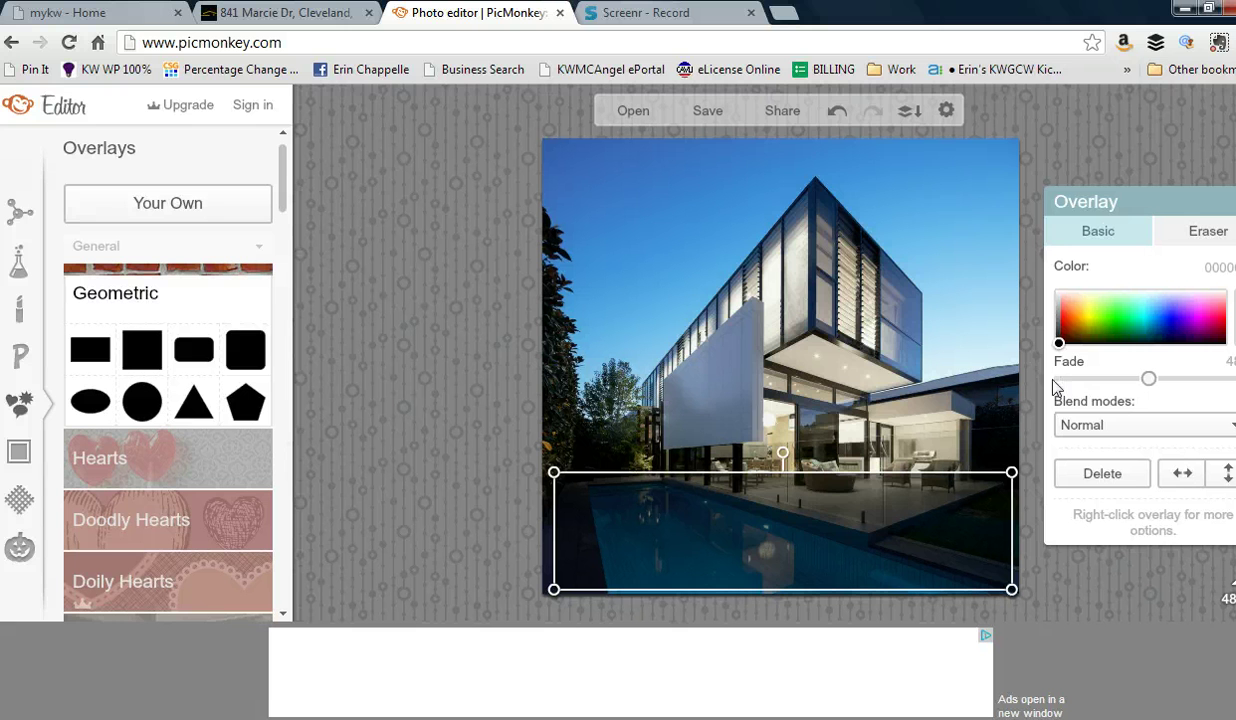
# - Add an 'Exclusive Listing' text box in Tahoma and move it down over the pool at lower left
pyautogui.click(22, 356)
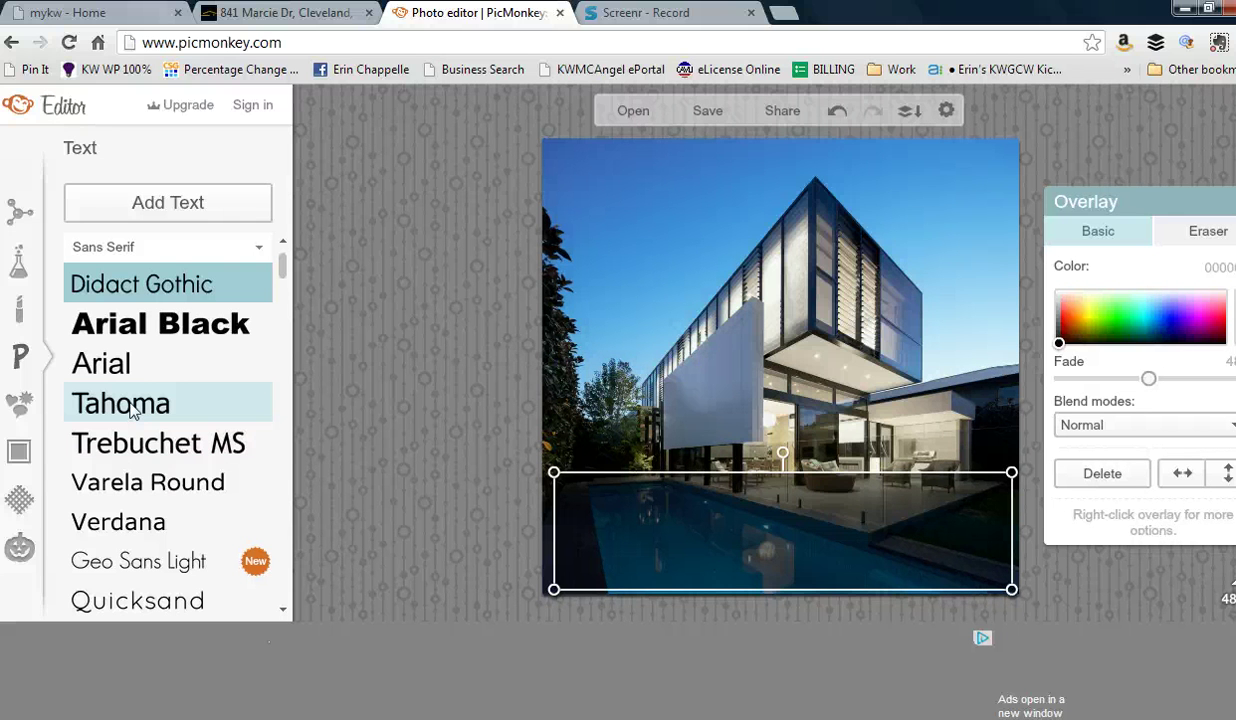
pyautogui.click(132, 414)
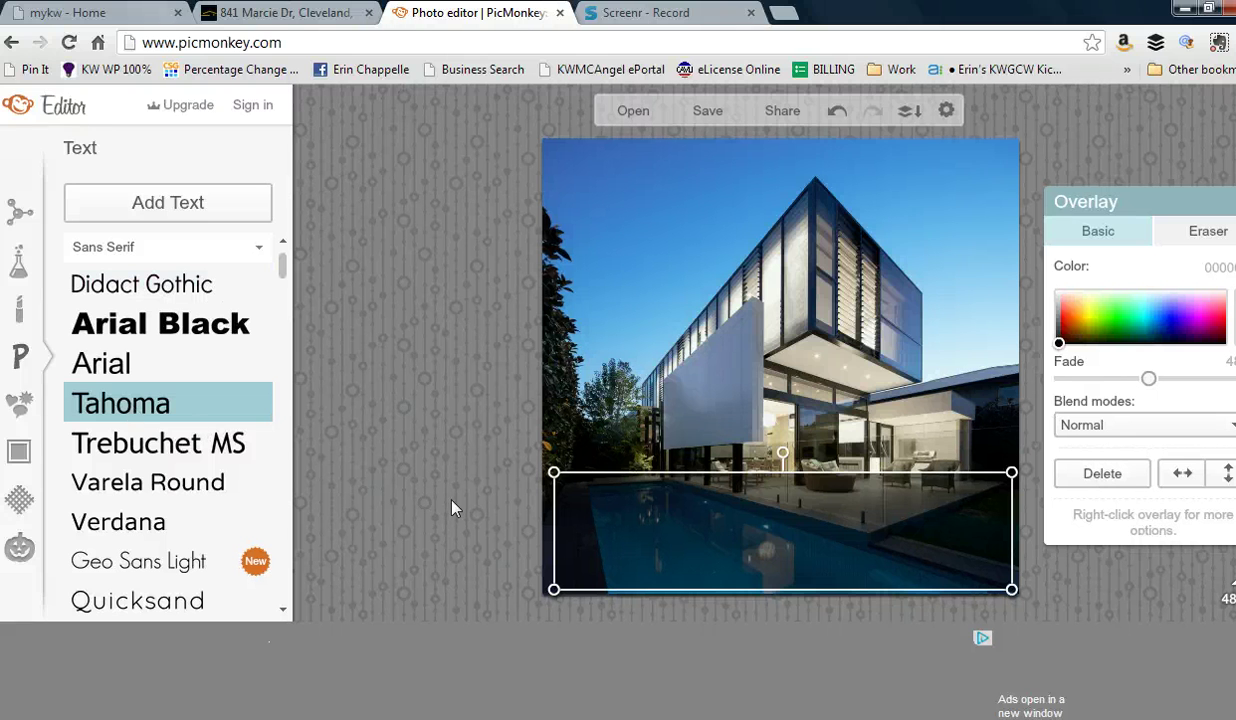
pyautogui.click(203, 208)
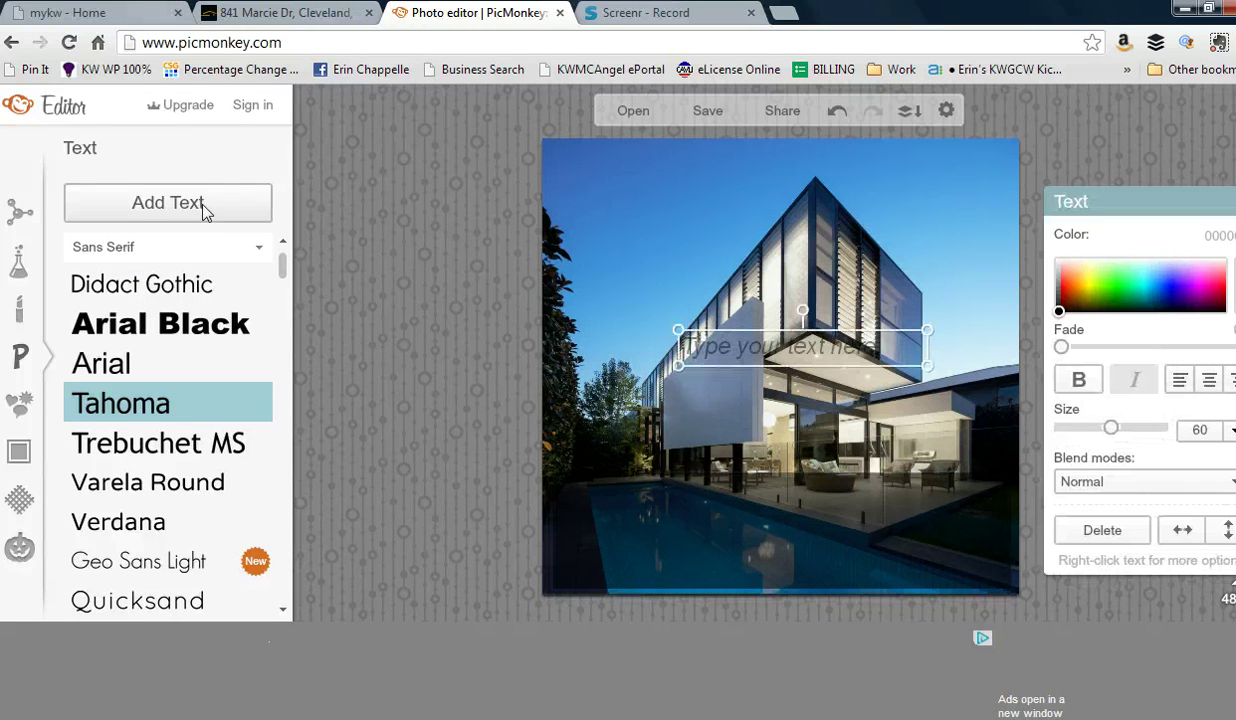
pyautogui.click(710, 347)
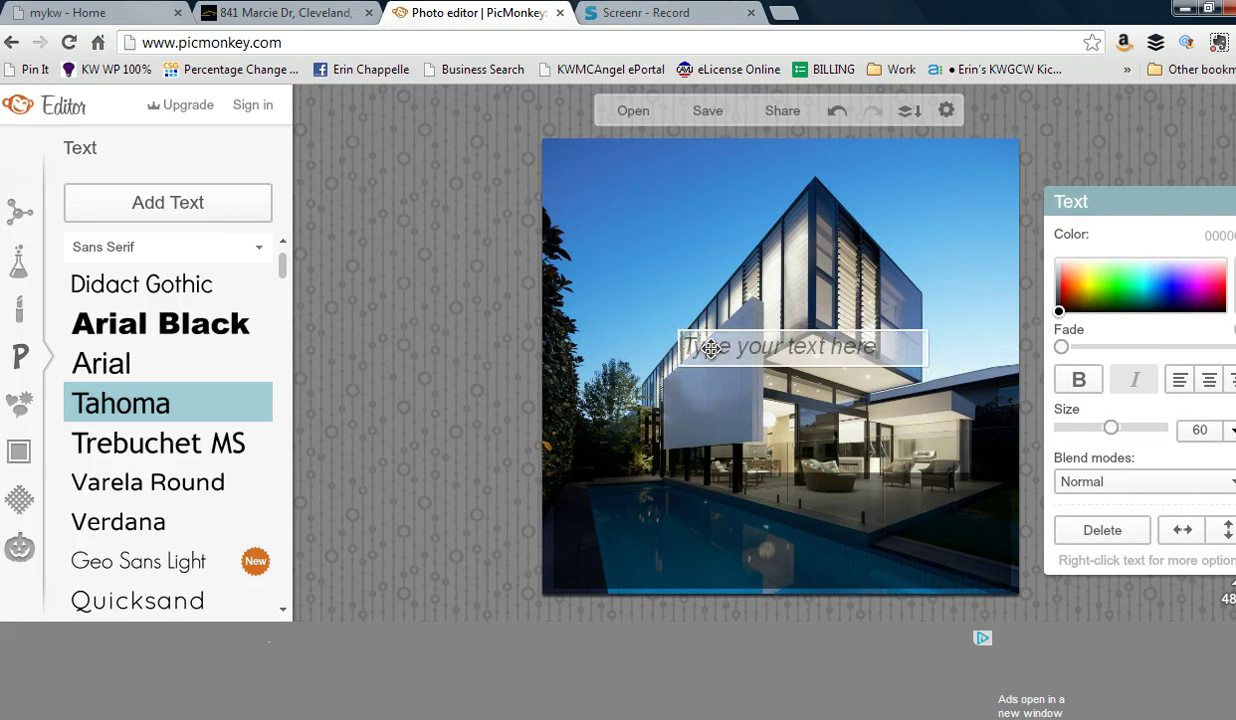
pyautogui.write('E')
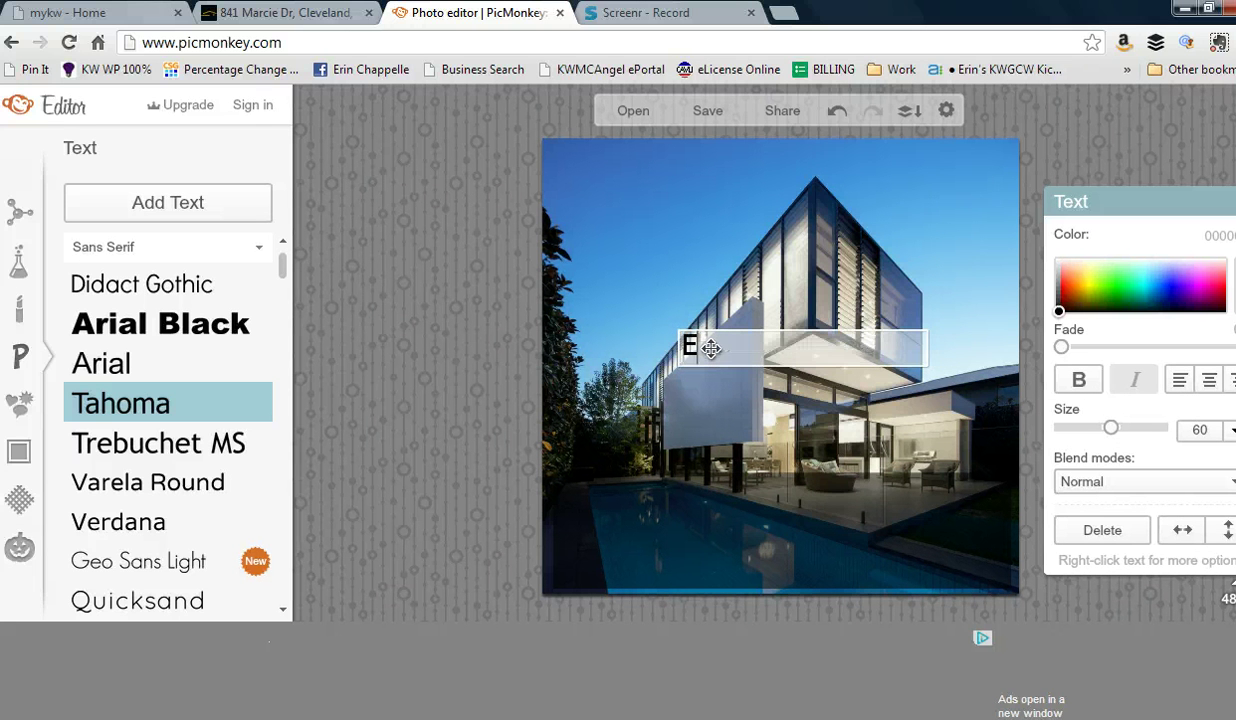
pyautogui.write('xclusive Listing')
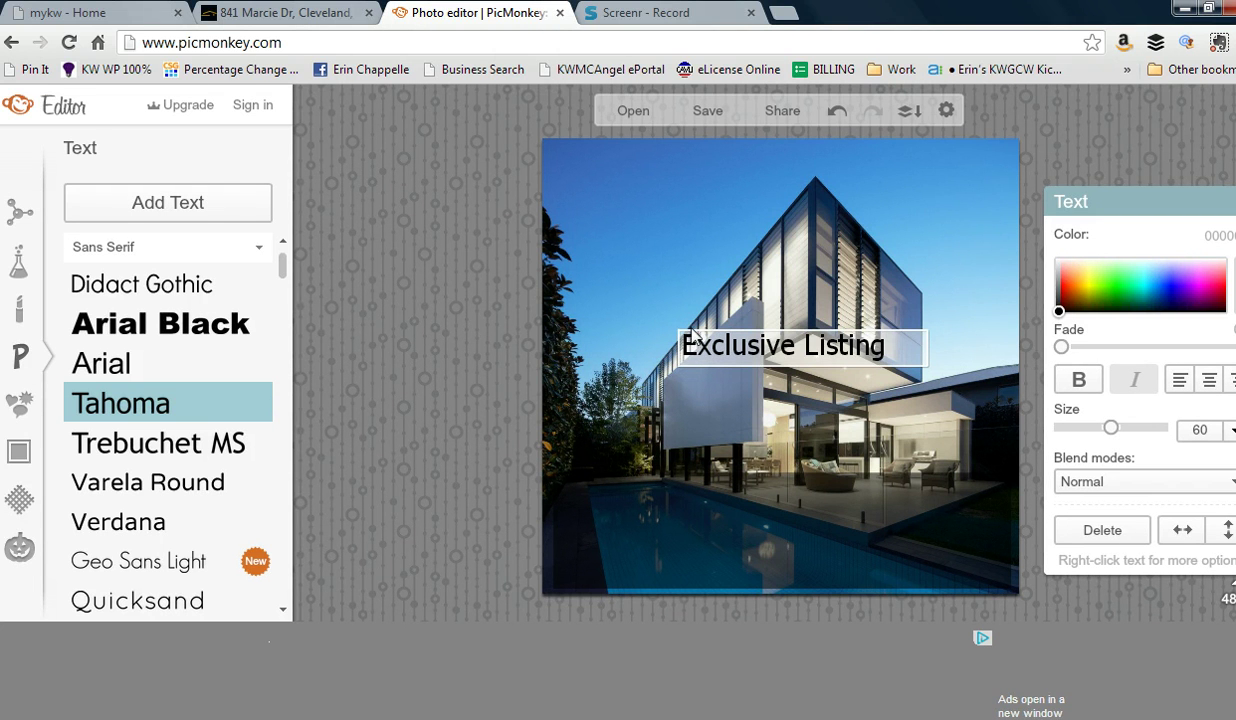
pyautogui.click(793, 328)
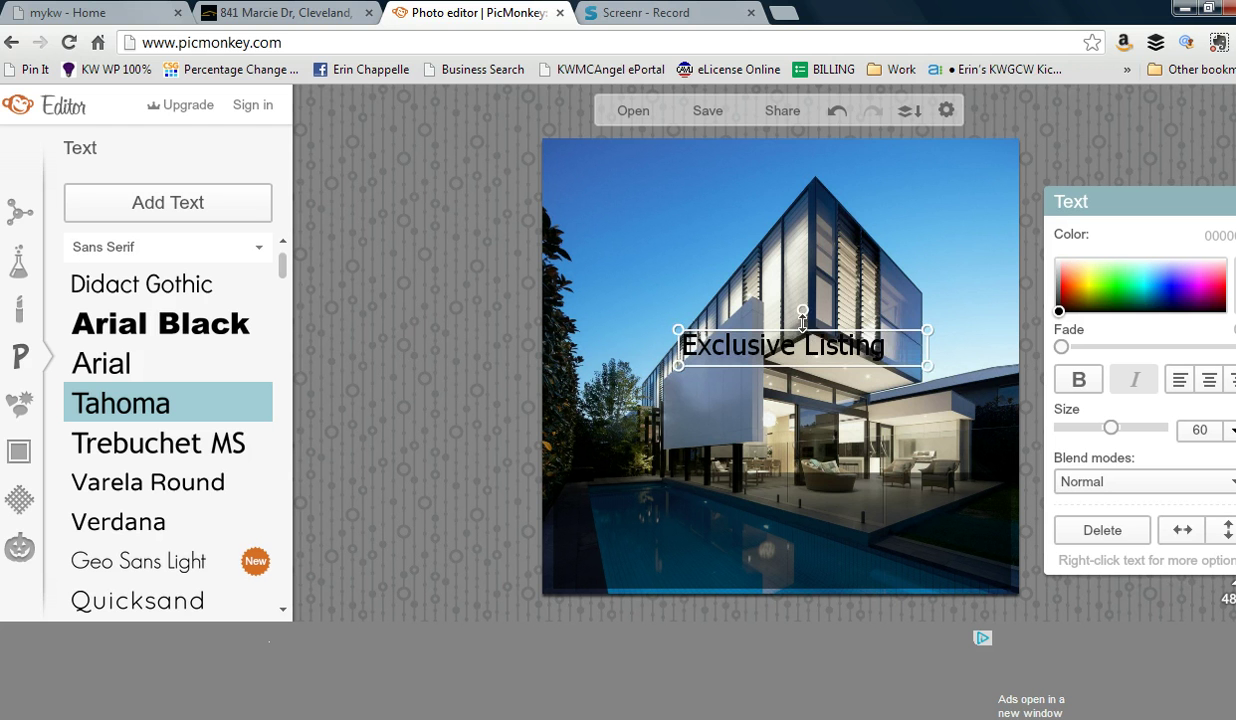
pyautogui.moveTo(806, 340); pyautogui.dragTo(691, 515)
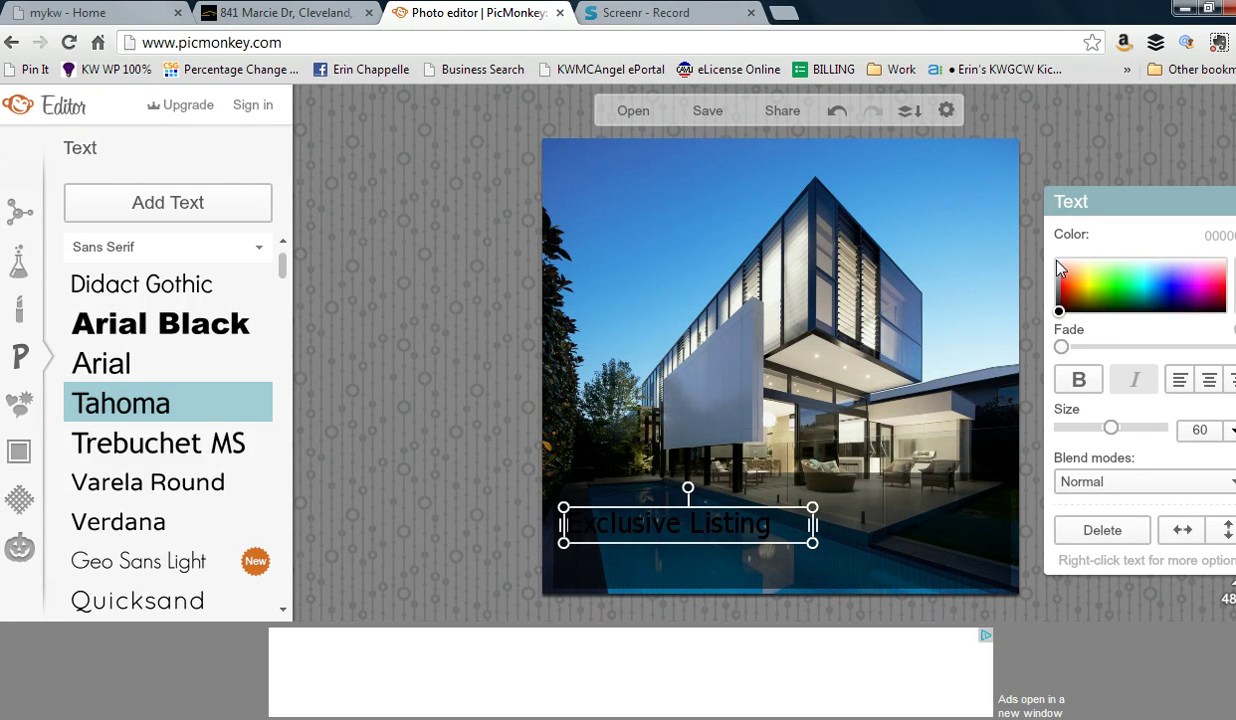
# - Select all of the 'Exclusive Listing' caption and change its colour to white
pyautogui.doubleClick(761, 527)
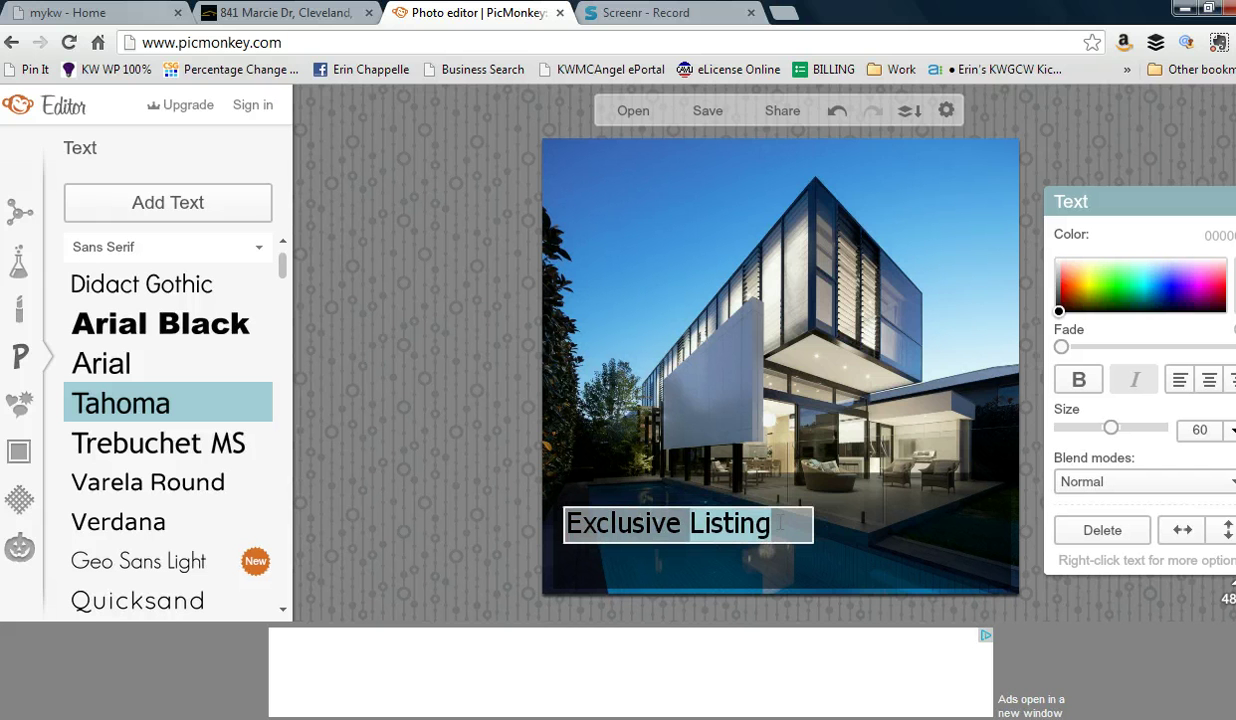
pyautogui.moveTo(779, 524); pyautogui.dragTo(566, 496)
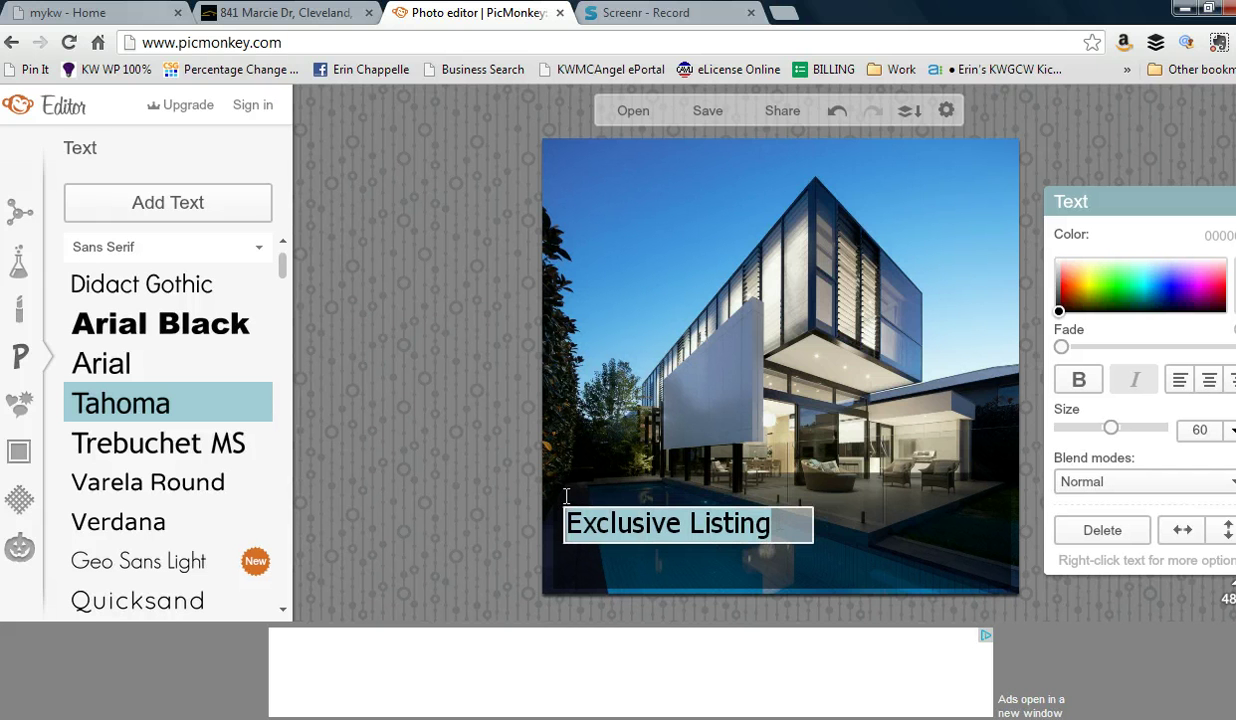
pyautogui.click(1058, 263)
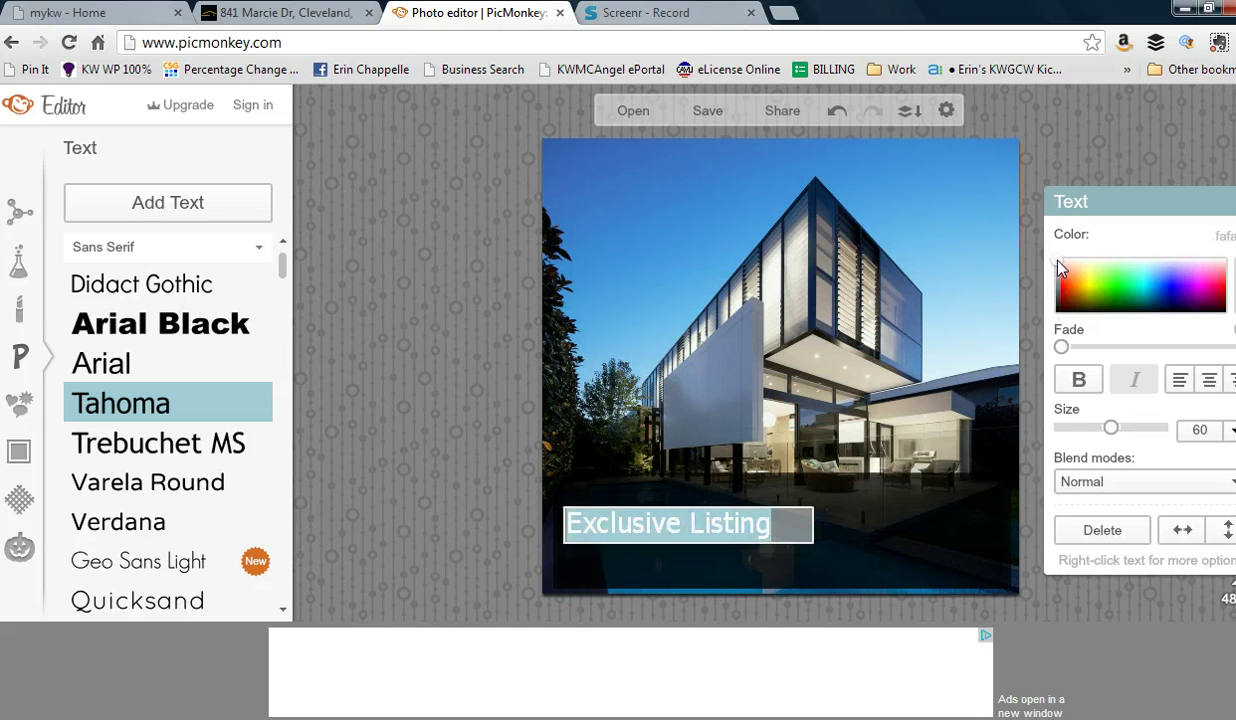
pyautogui.click(517, 360)
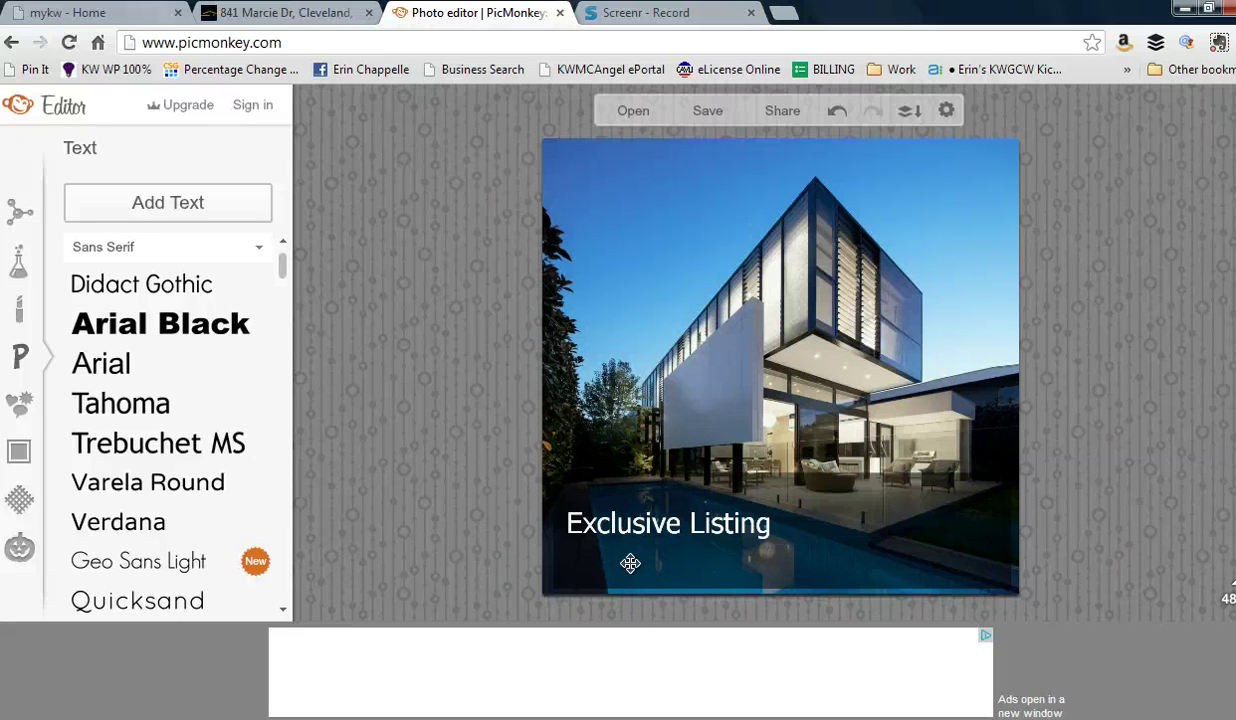
# - Load the kwgcw cube logo from the computer as an overlay image
pyautogui.click(20, 408)
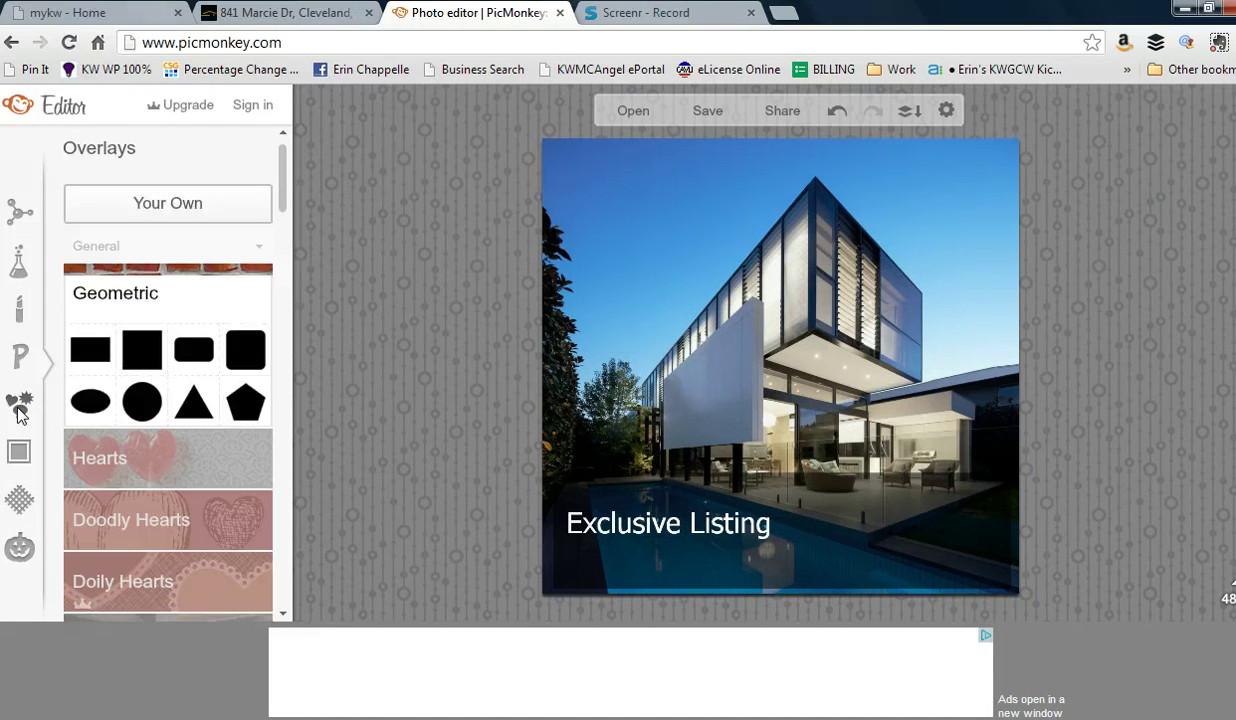
pyautogui.click(170, 205)
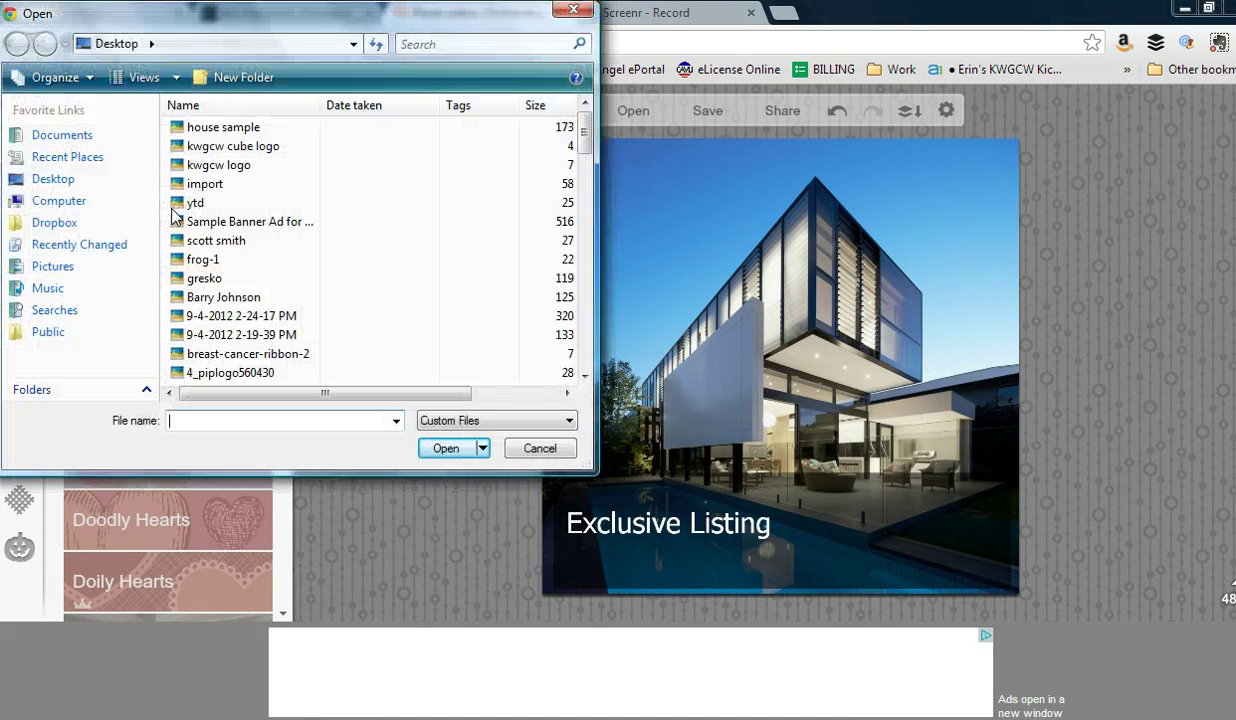
pyautogui.click(217, 146)
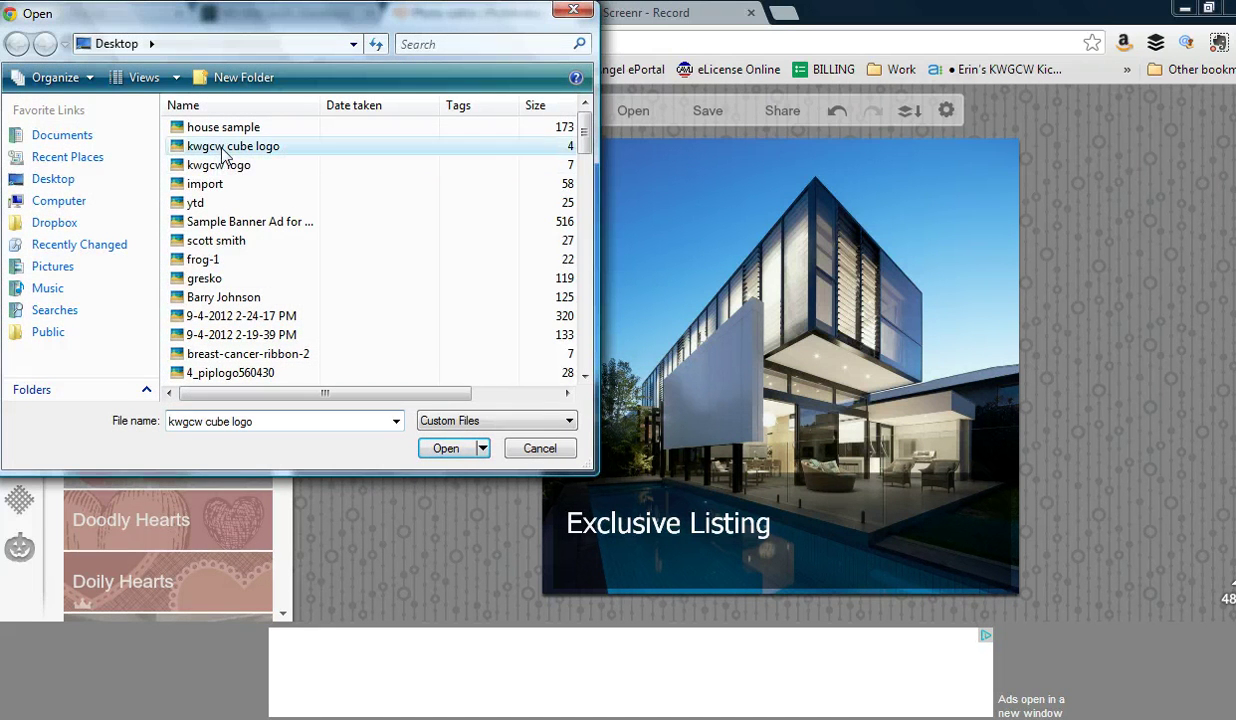
pyautogui.click(443, 449)
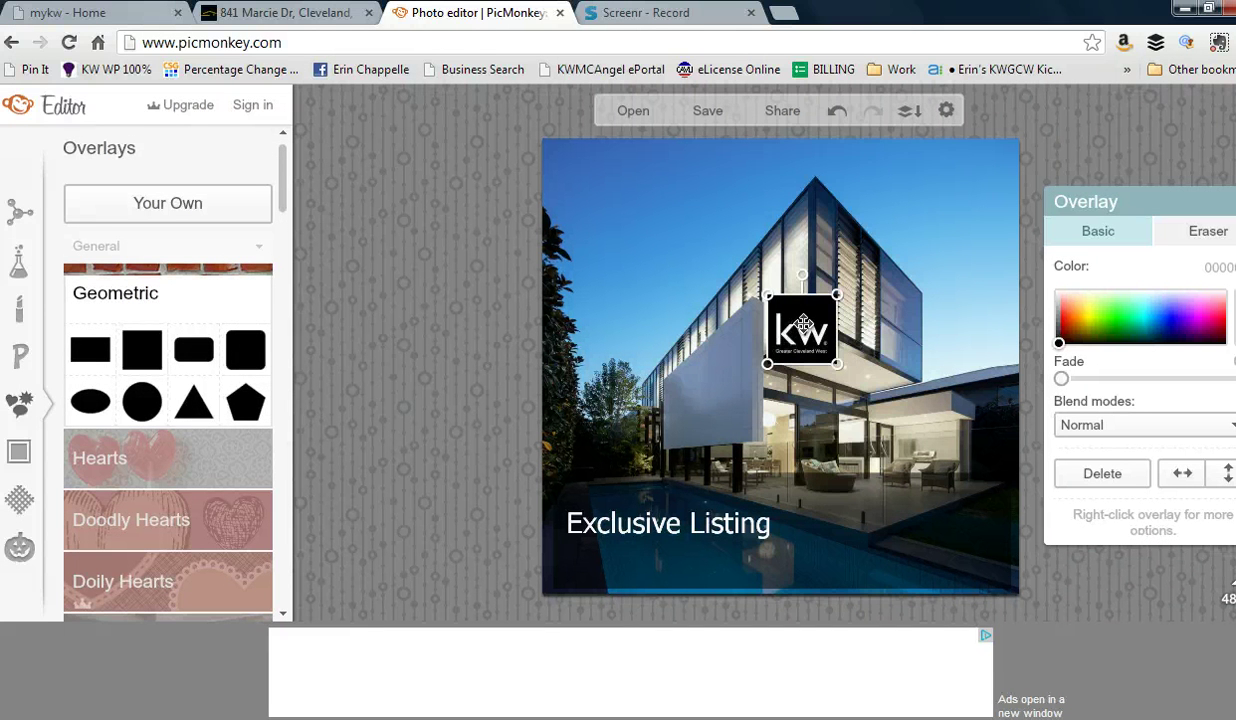
# - Move the KW logo to the lower right corner and enlarge it
pyautogui.moveTo(801, 322); pyautogui.dragTo(979, 562)
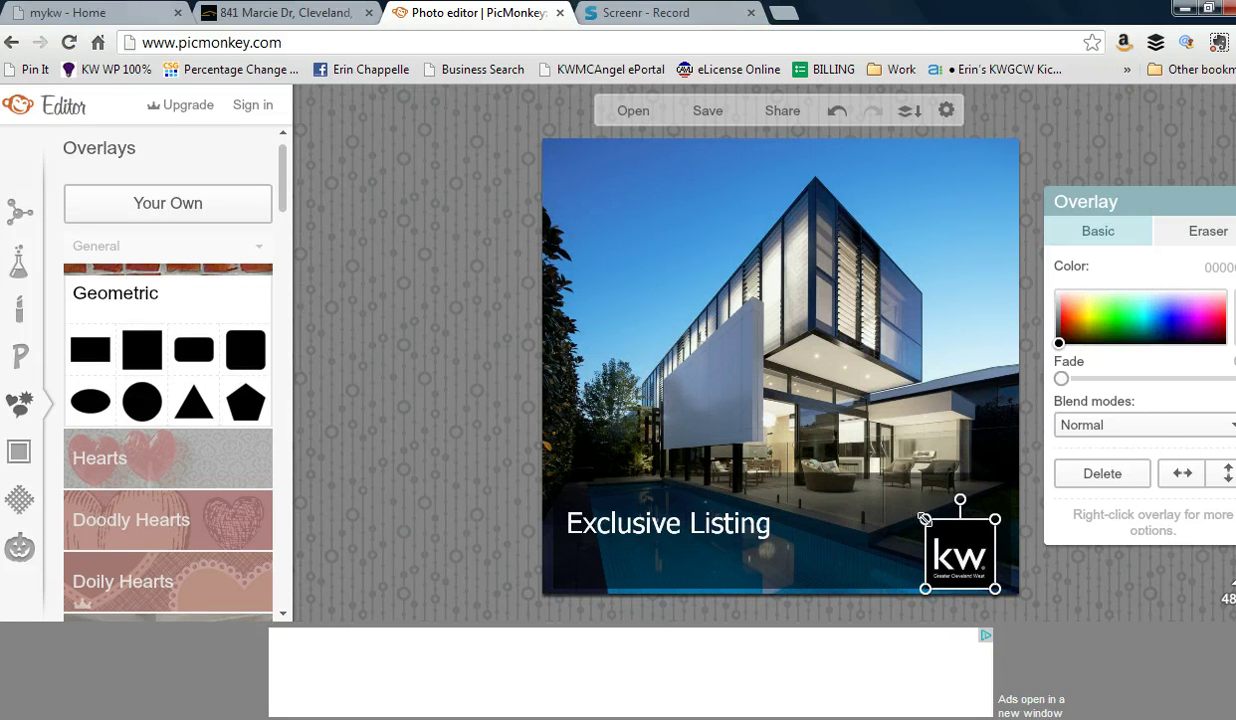
pyautogui.moveTo(925, 519); pyautogui.dragTo(853, 461)
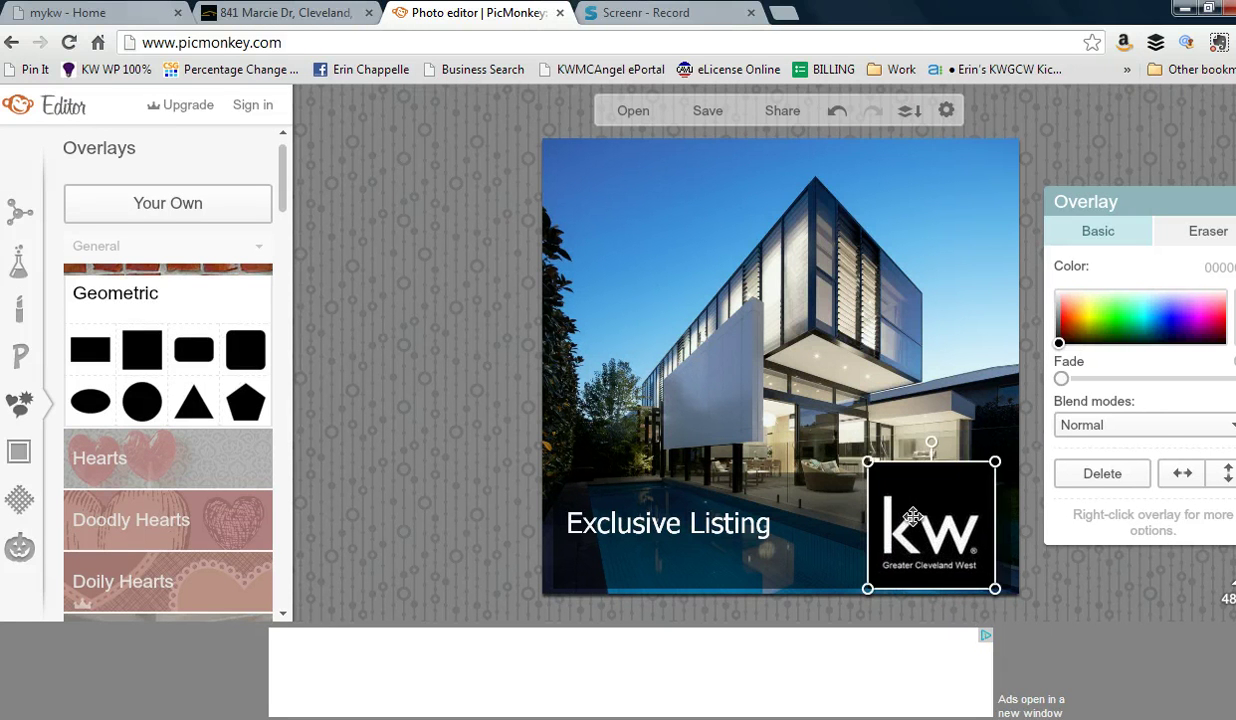
pyautogui.moveTo(921, 516); pyautogui.dragTo(925, 506)
pyautogui.click(369, 350)
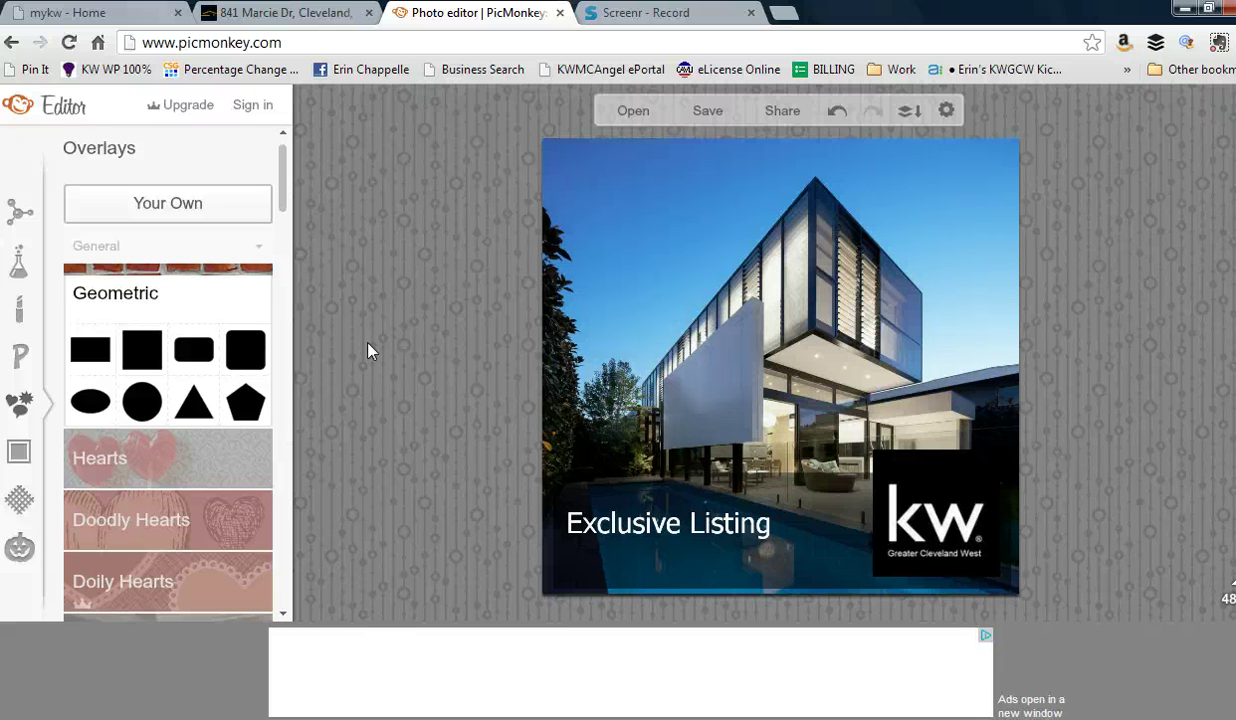
# - Save the photo as JPG 'house sample' on the Desktop, replacing the existing file
pyautogui.click(708, 111)
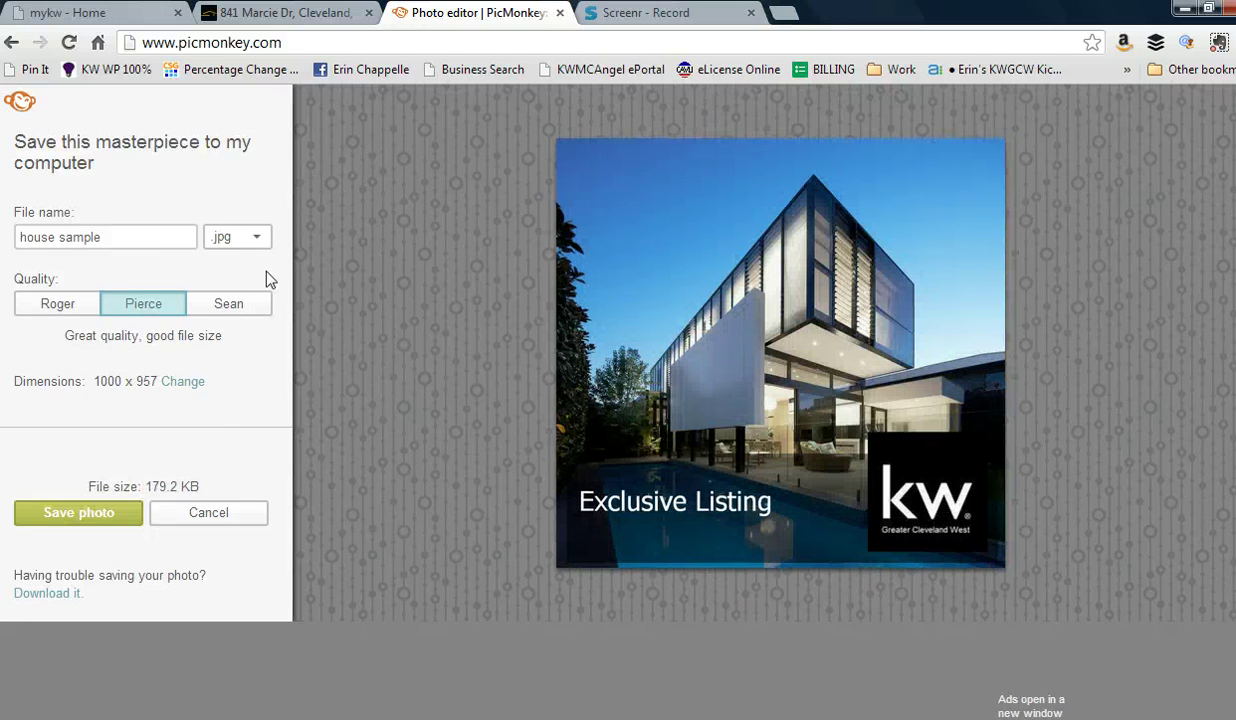
pyautogui.click(97, 522)
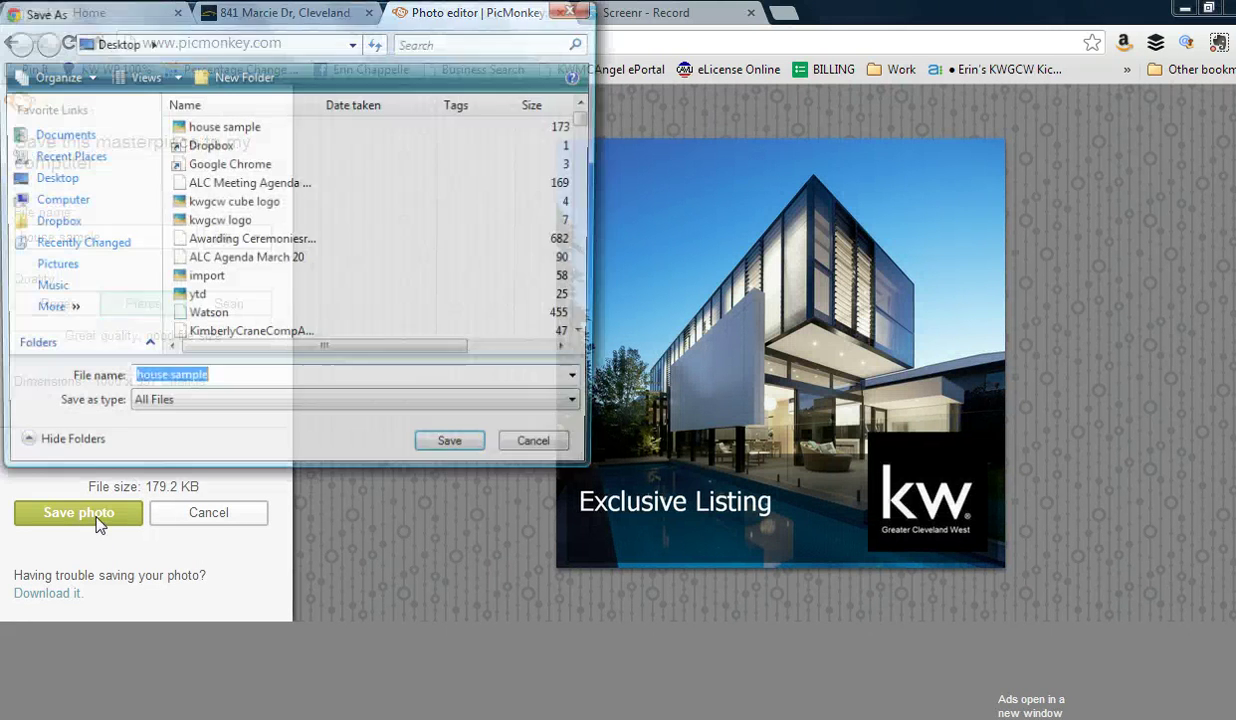
pyautogui.click(448, 448)
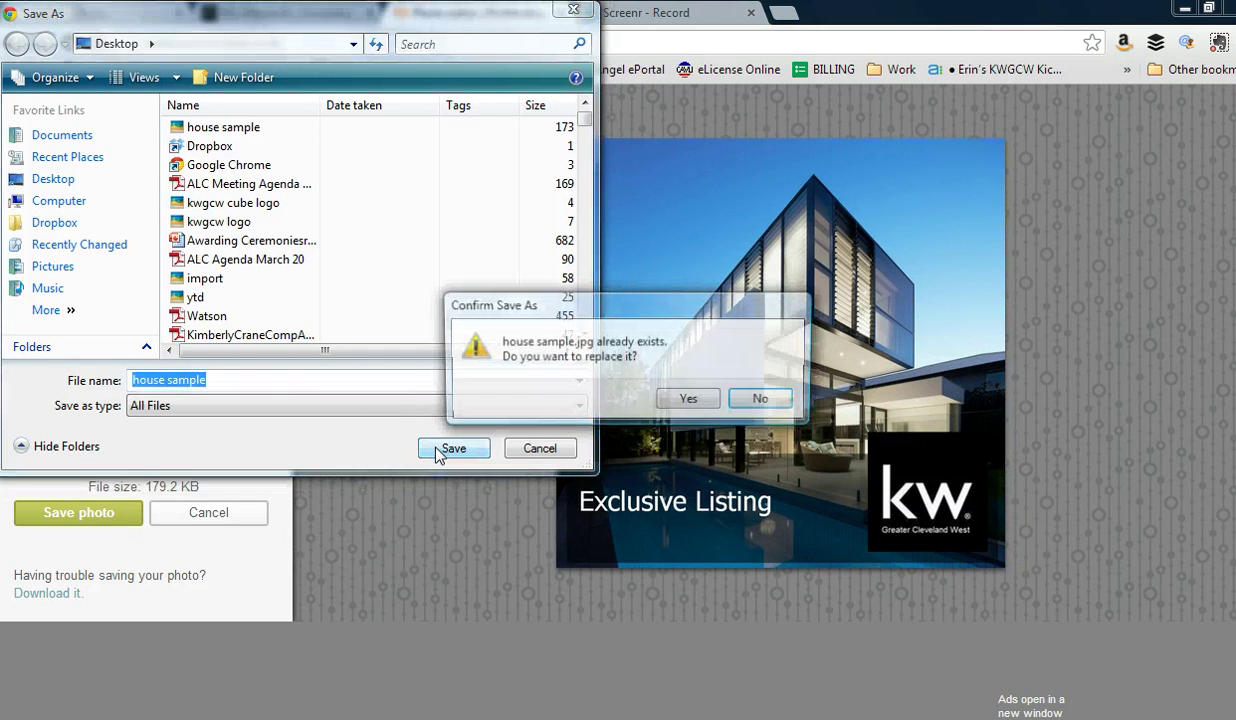
pyautogui.click(686, 399)
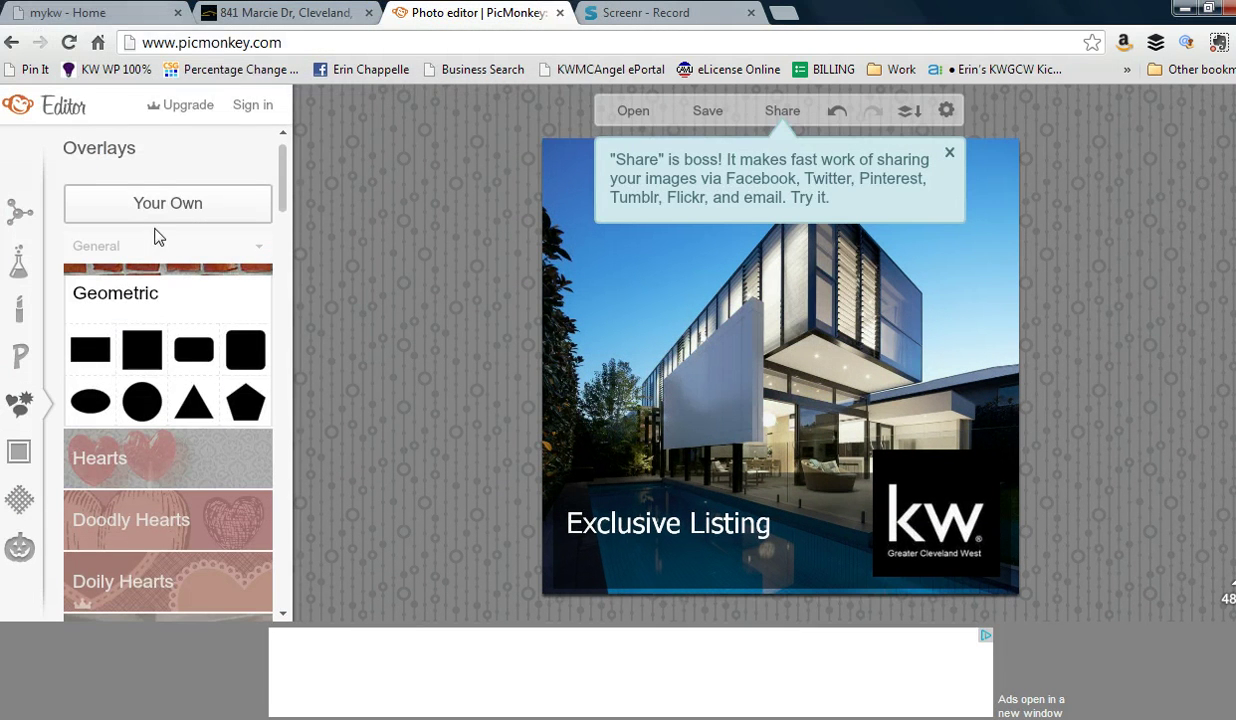